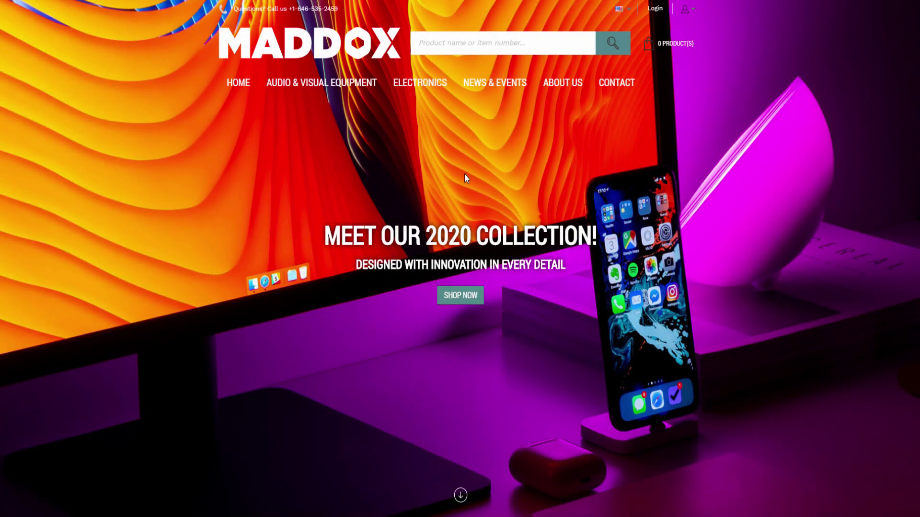
Open the Notebooks list under Electronics > Computers in the Maddox webshop
mouse_move(425, 91)
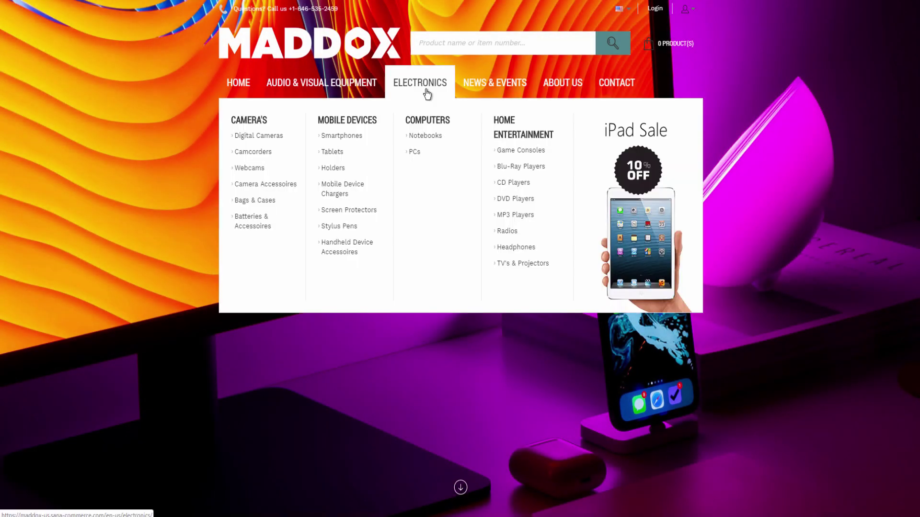
click(425, 136)
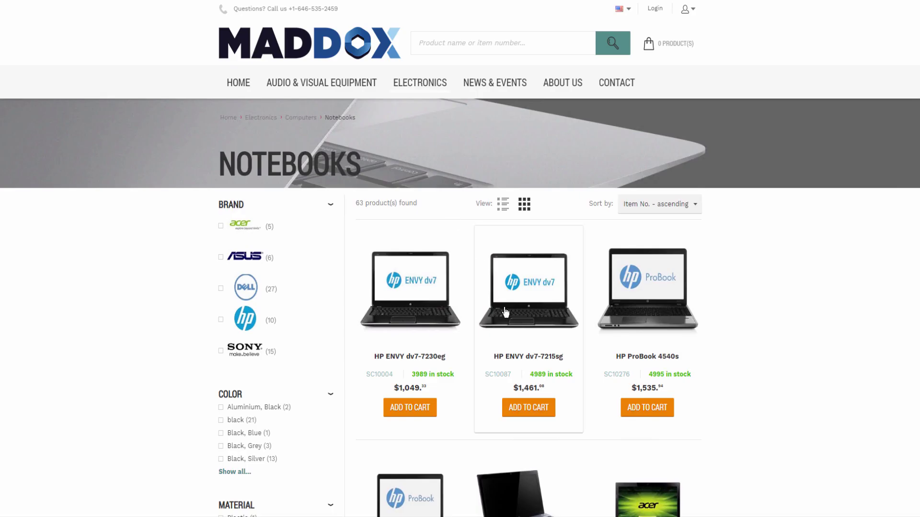
Open the HP ProBook 4540s page and cycle through Customers Also Buy, Related Items and You Will Like
click(648, 361)
scroll(545, 435, down, 5)
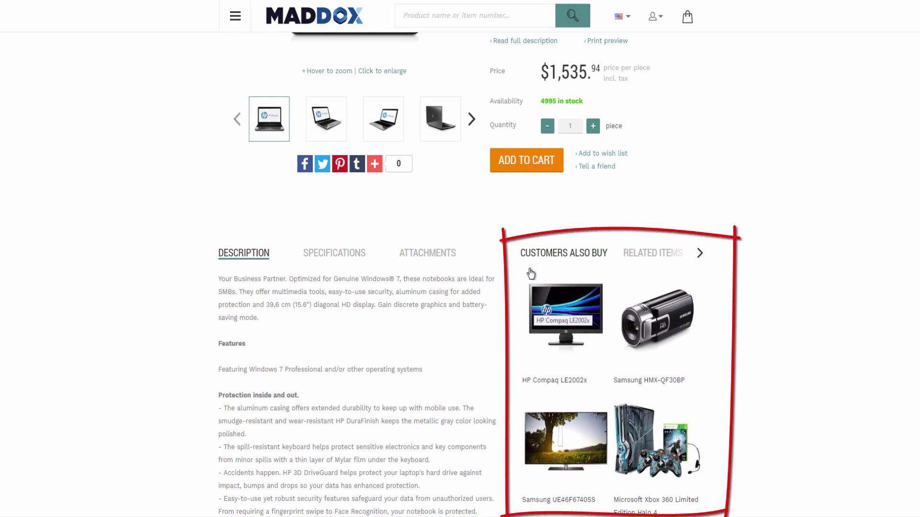
click(700, 254)
click(700, 254)
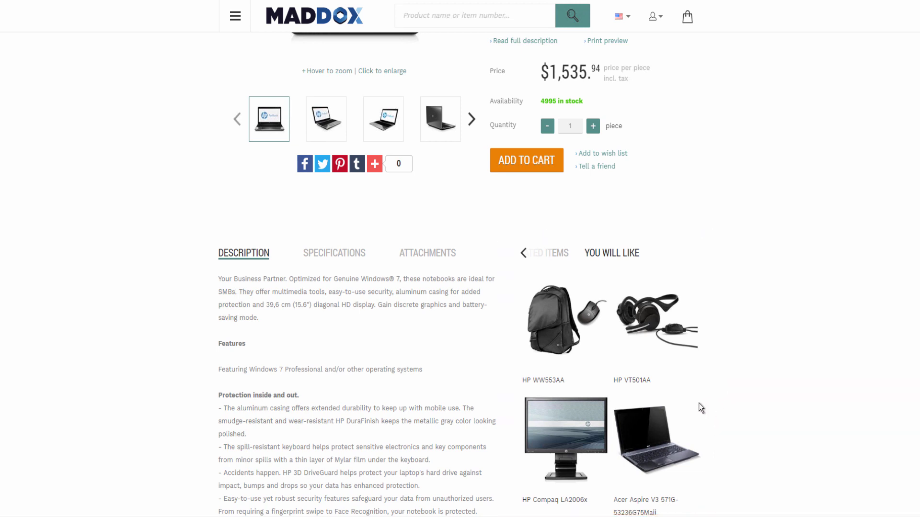
click(523, 254)
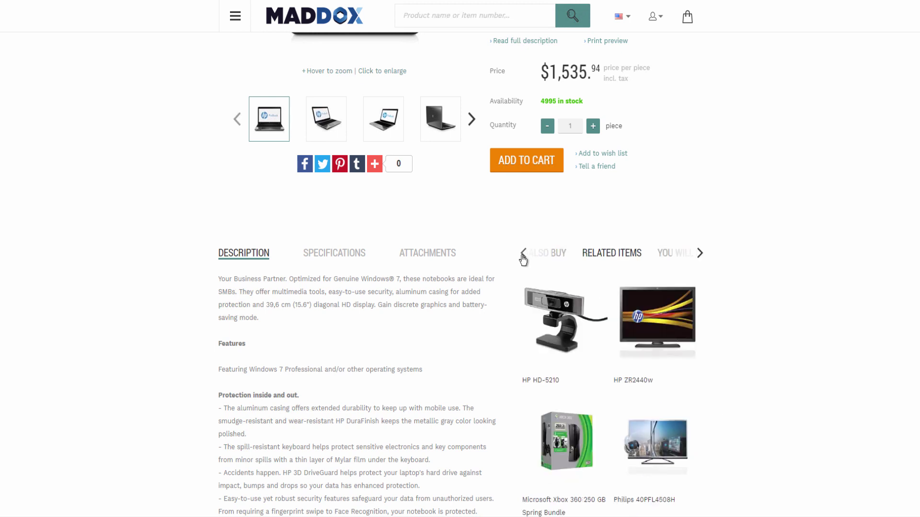
click(523, 255)
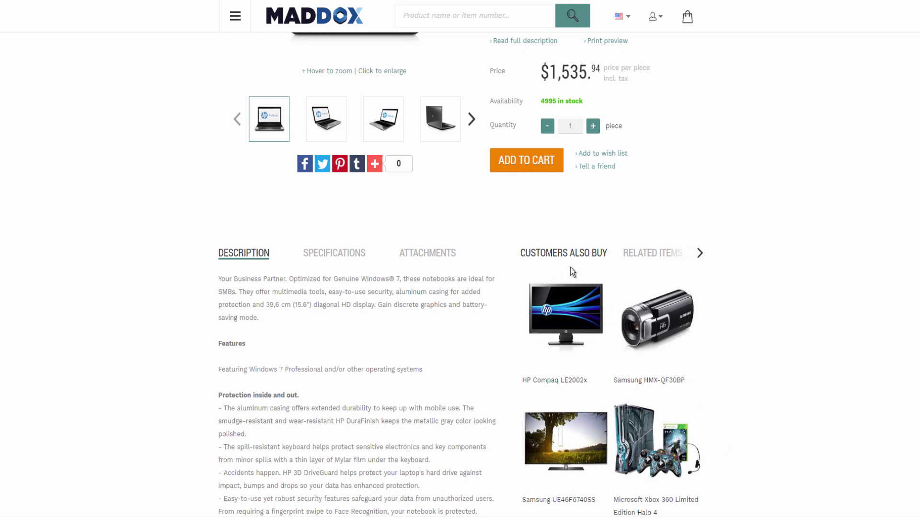
click(699, 254)
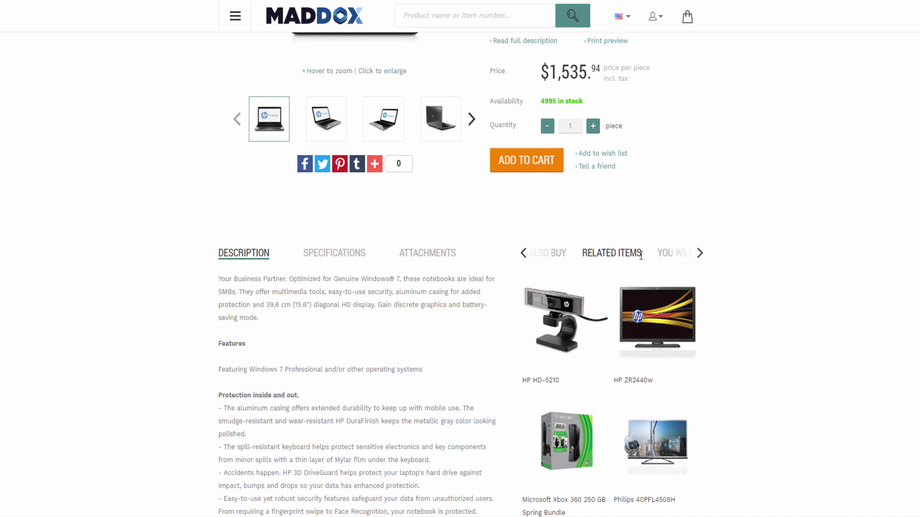
click(701, 254)
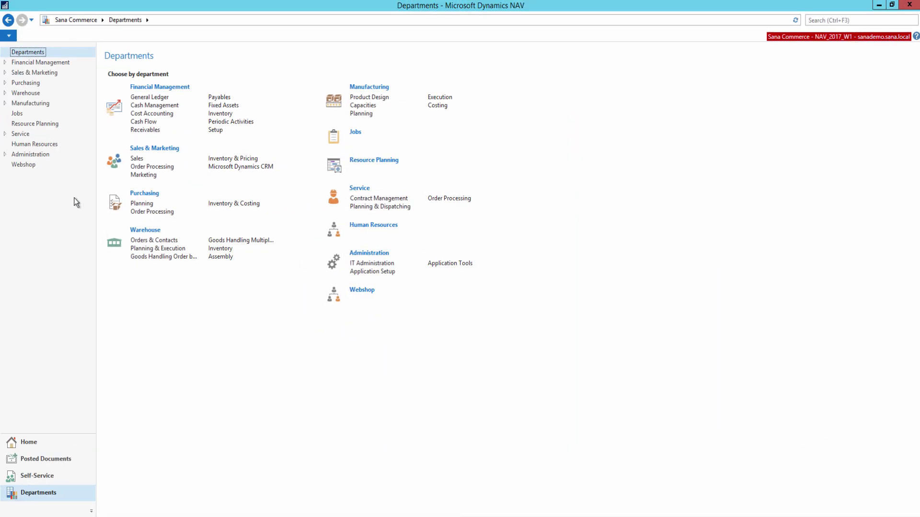
Go to Sales & Marketing > Inventory & Pricing > Items, filter on SC10276 and open its card
click(5, 72)
click(24, 113)
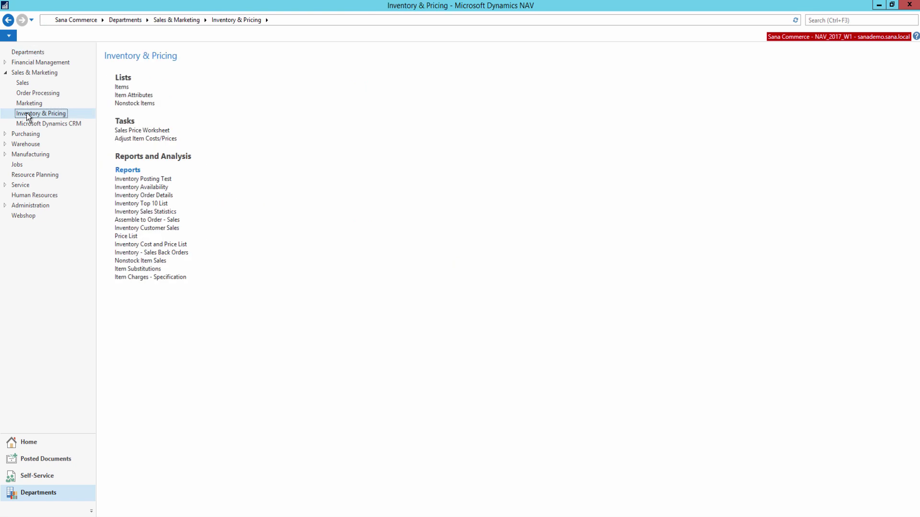
click(120, 87)
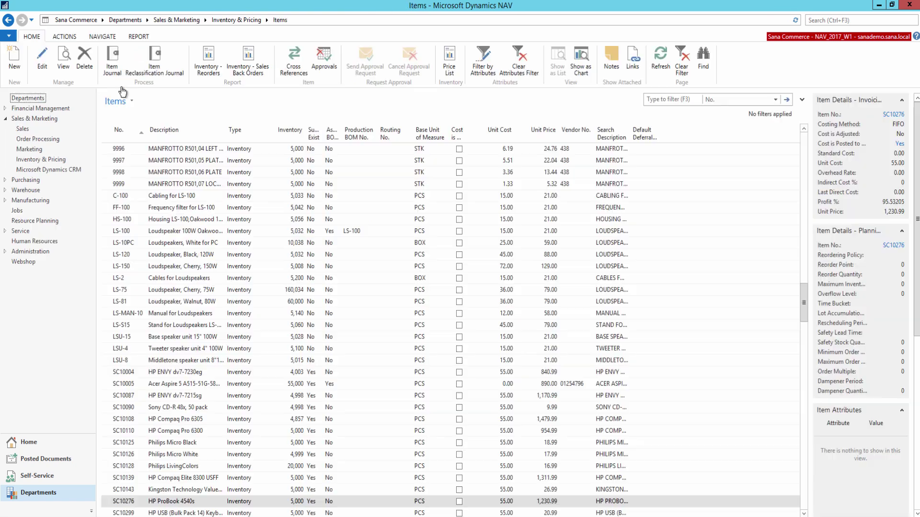
click(683, 99)
text(SC10276)
key(Return)
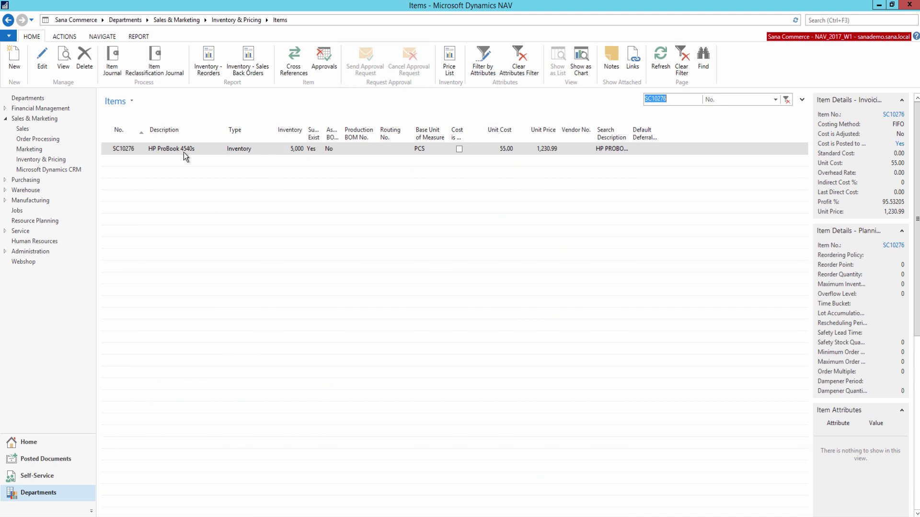
double_click(131, 150)
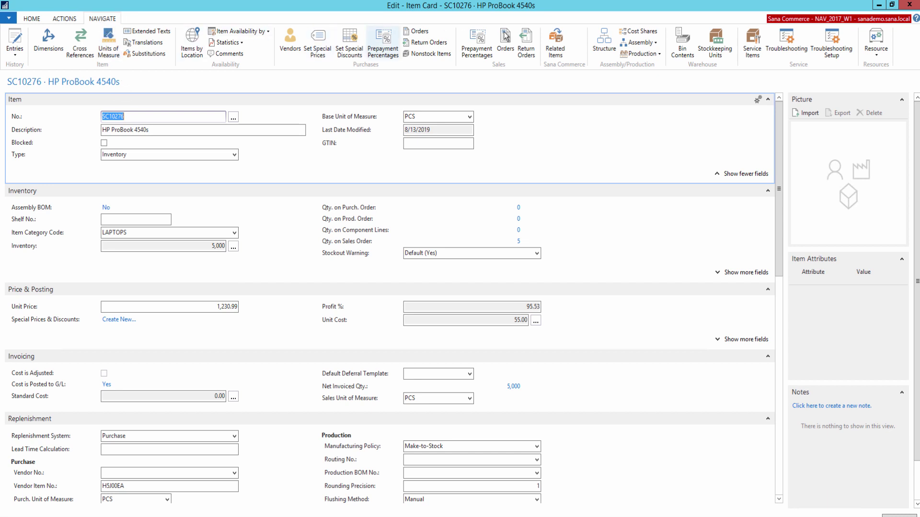
Add related item lines SC10824, SC9324, SC8104 and SC9894 to the laptop
click(563, 47)
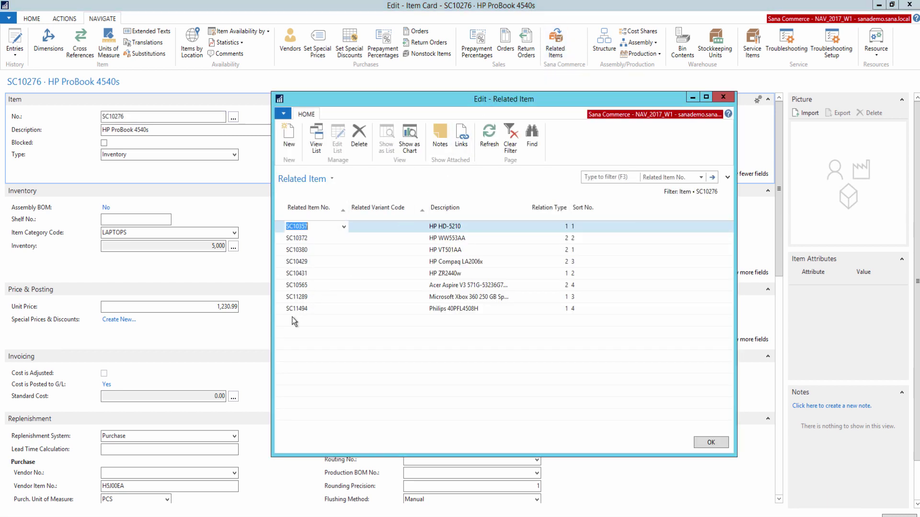
click(294, 321)
text(SC10824)
key(Tab)
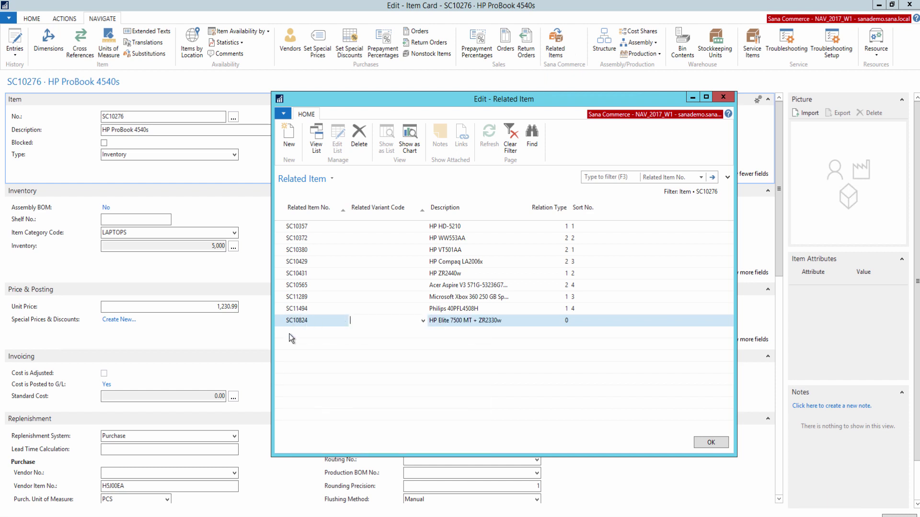
click(289, 334)
text(SC9324)
key(Tab)
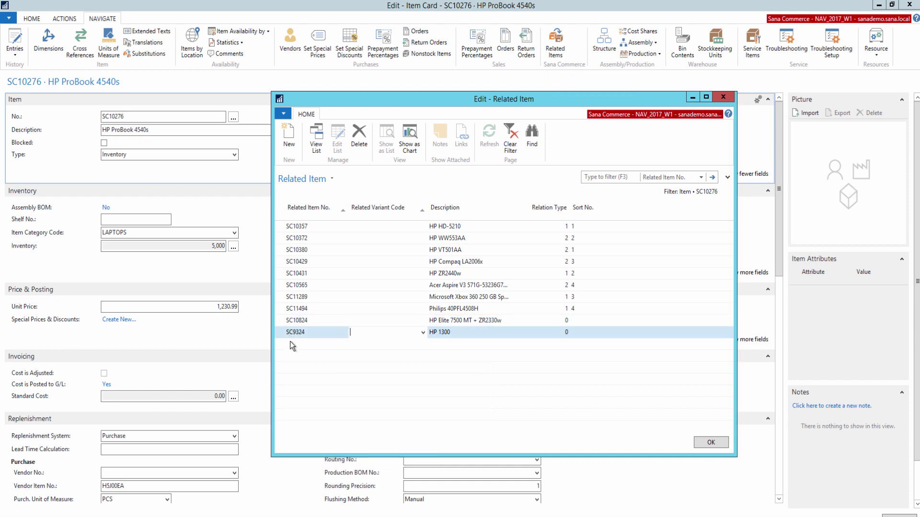
click(289, 345)
text(SC8104)
key(Tab)
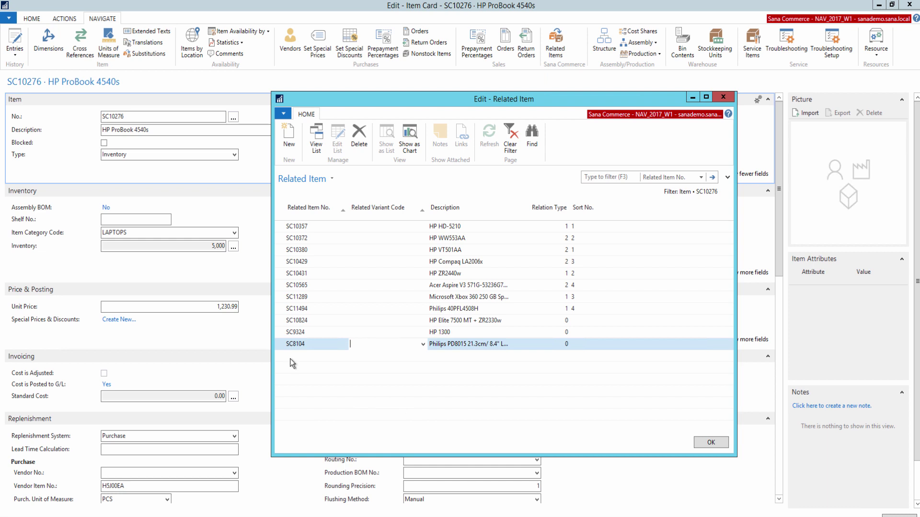
click(290, 357)
text(SC9894)
key(Tab)
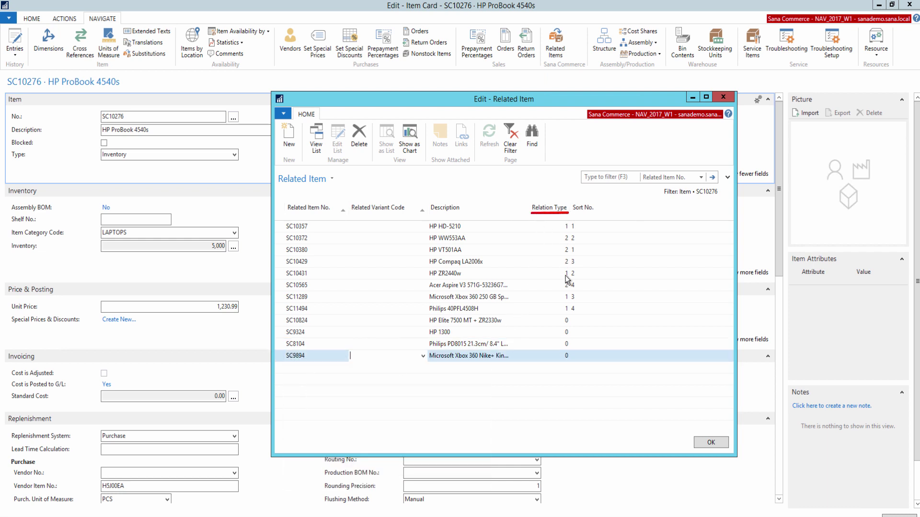
Set Relation Type 3 on the four new related item lines
click(567, 320)
text(3)
click(568, 332)
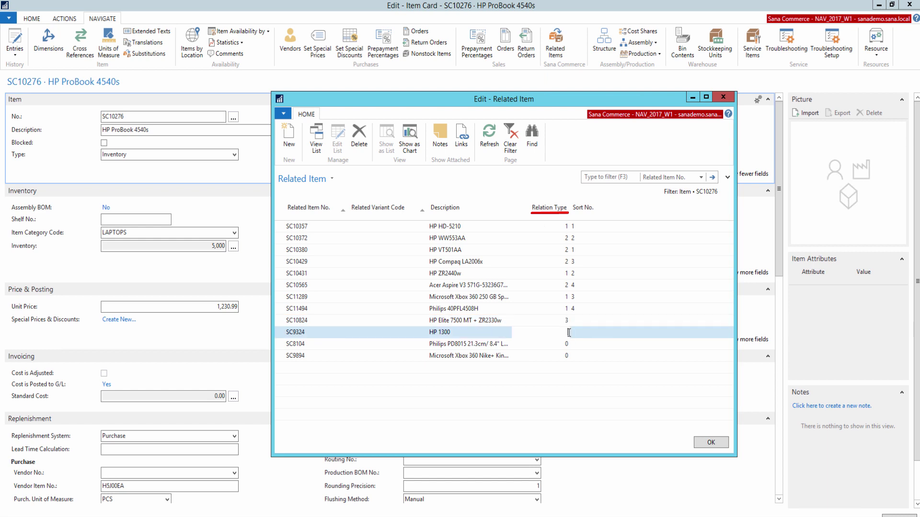
click(567, 344)
text(3)
click(569, 356)
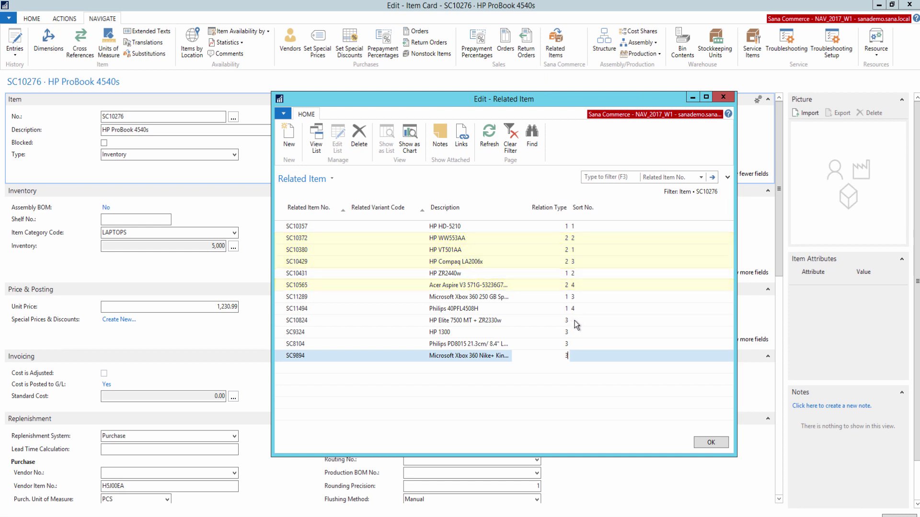
Give SC10824, SC9324, SC8104 and SC9894 sort numbers 1–4, confirm, and close the item card
click(575, 321)
text(1)
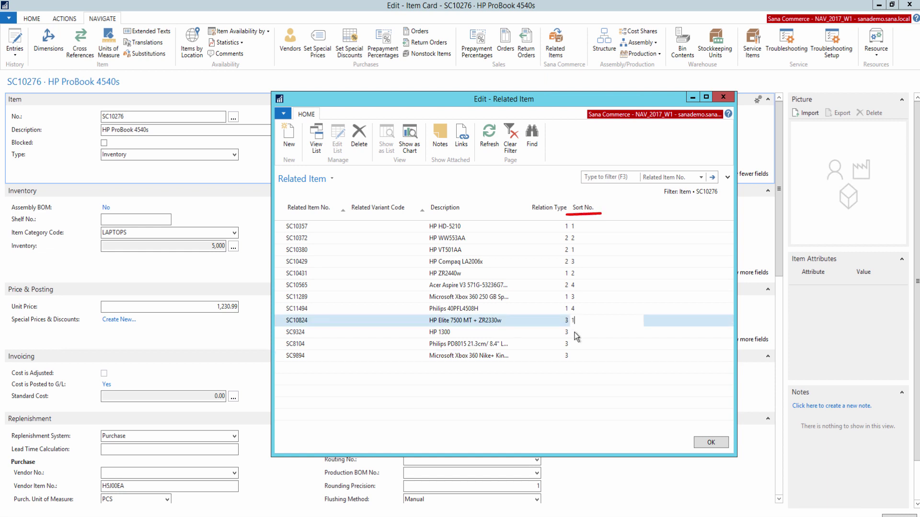
click(574, 333)
text(2)
click(576, 342)
text(3)
click(576, 355)
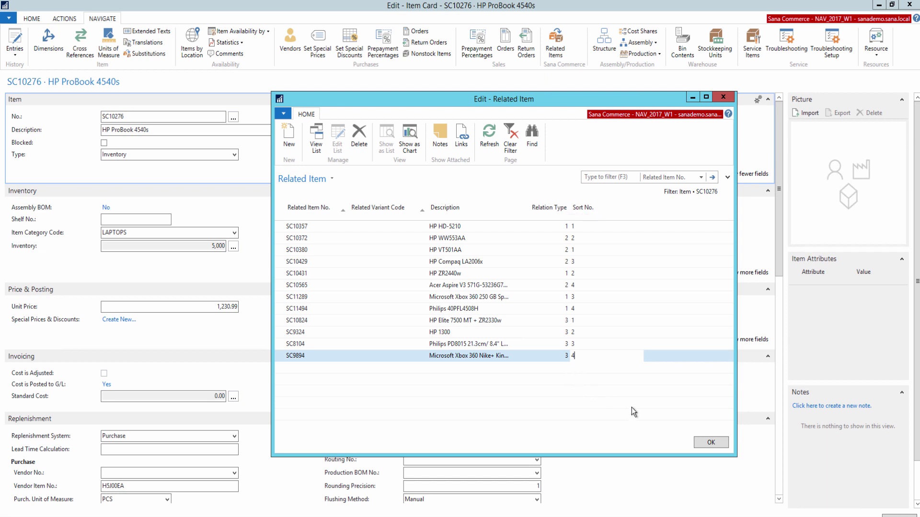
click(711, 442)
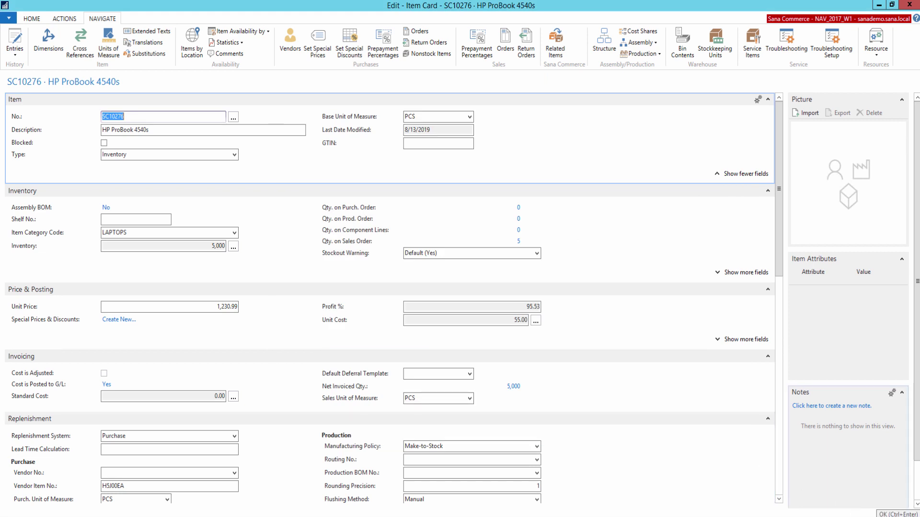
click(894, 515)
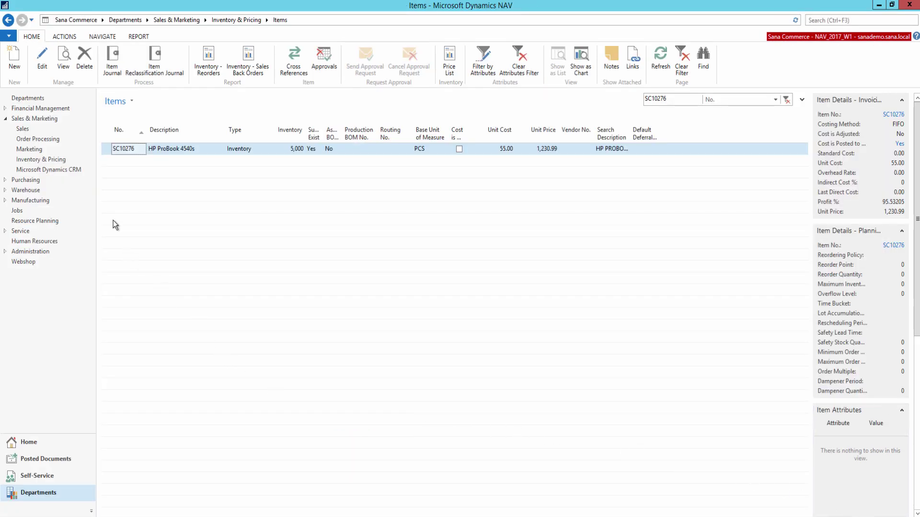
Go to Financial Management > Inventory > Item Categories and select HEADSETS under AUDIOVIDEO
click(19, 109)
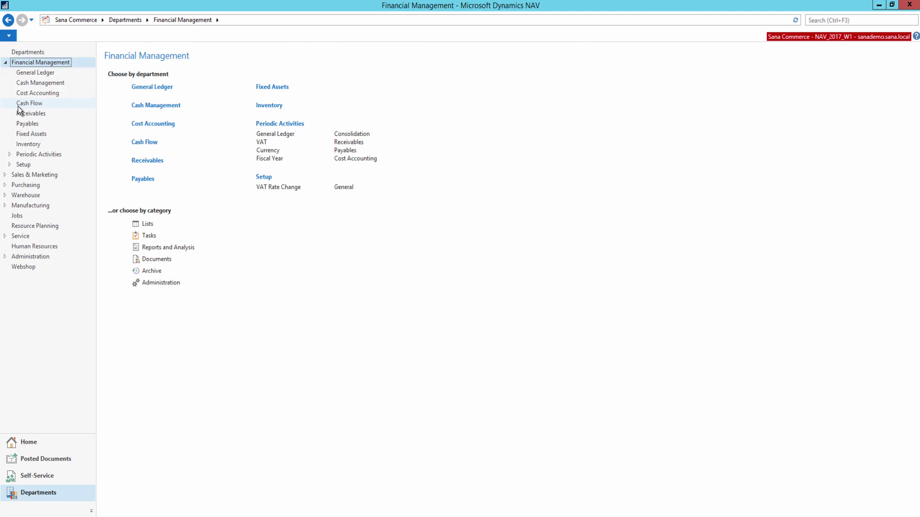
click(21, 143)
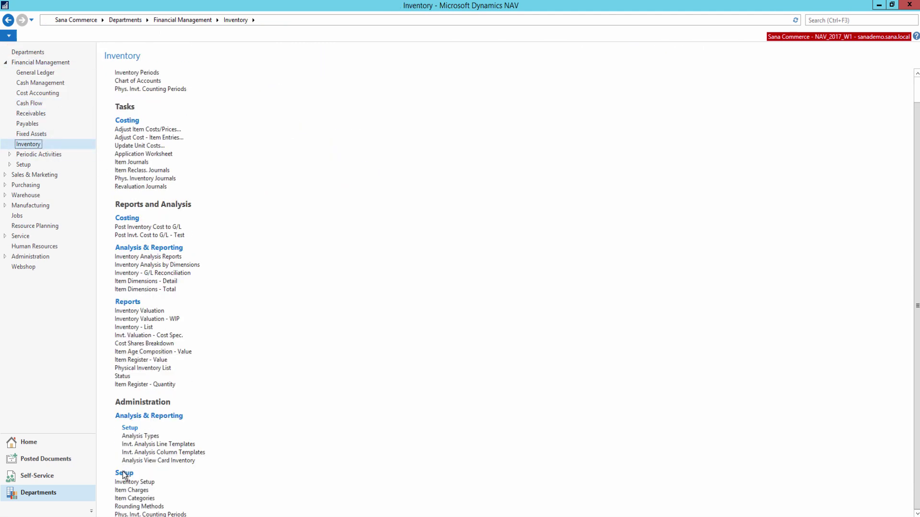
click(131, 498)
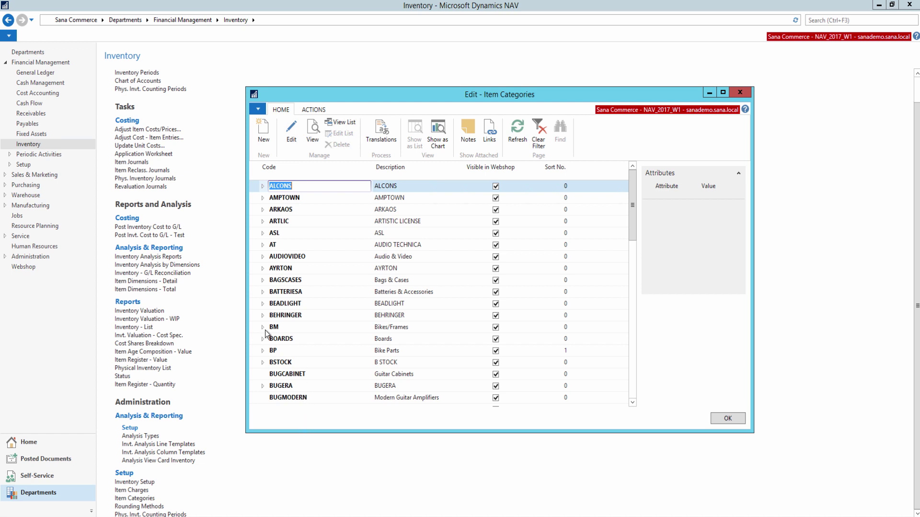
click(263, 257)
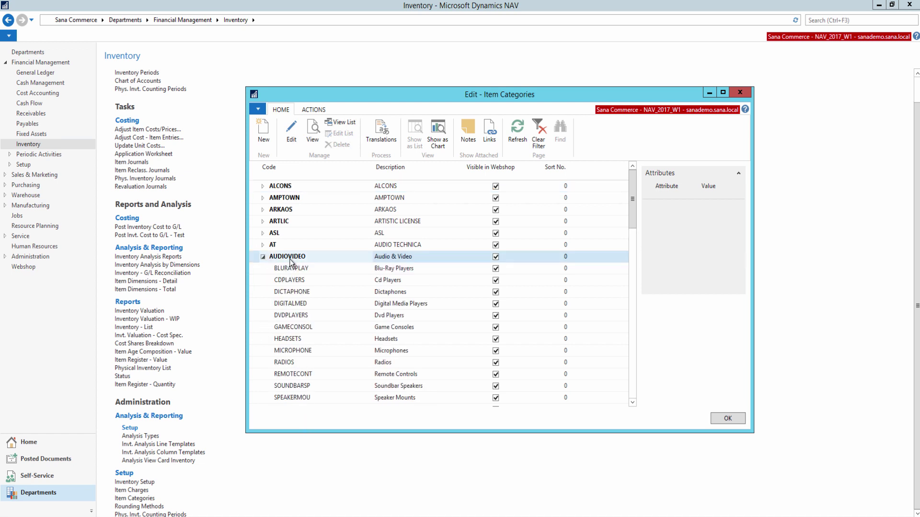
click(288, 339)
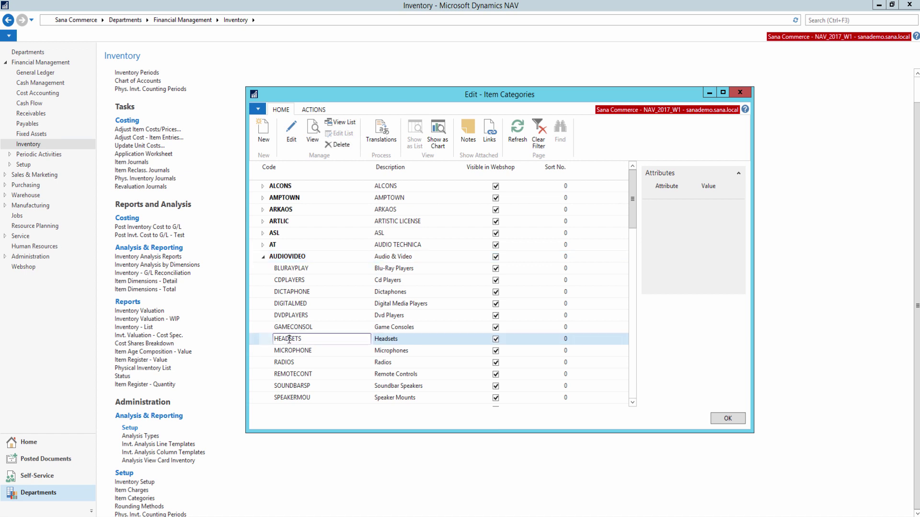
Review HEADSETS related items SC10361, SC10364 and SC10375, then close the list
click(317, 111)
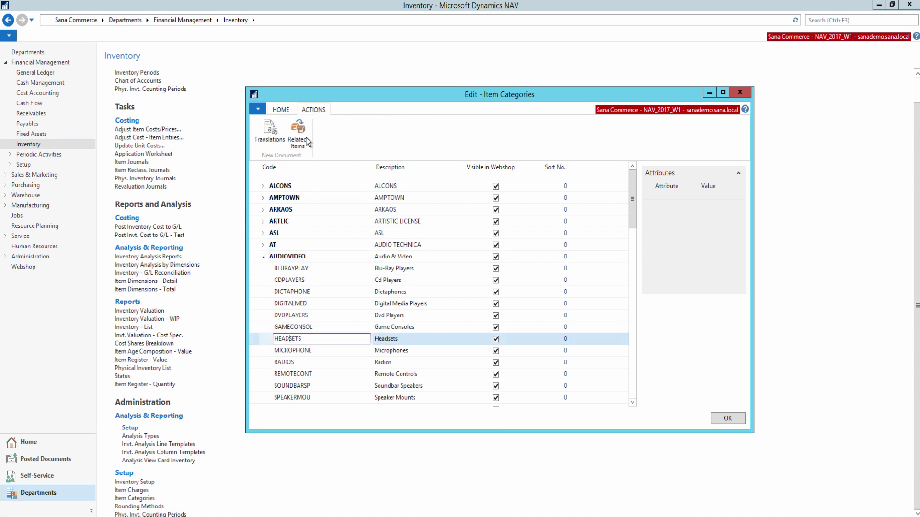
click(298, 139)
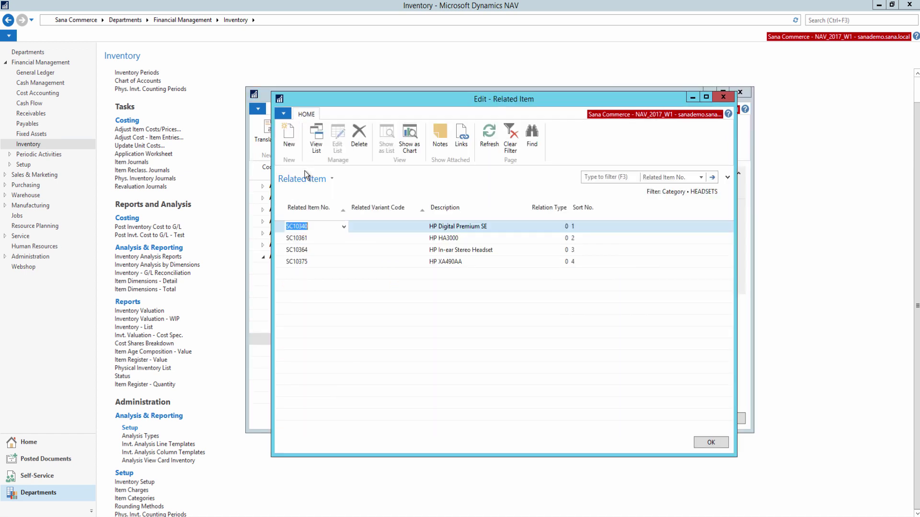
click(298, 237)
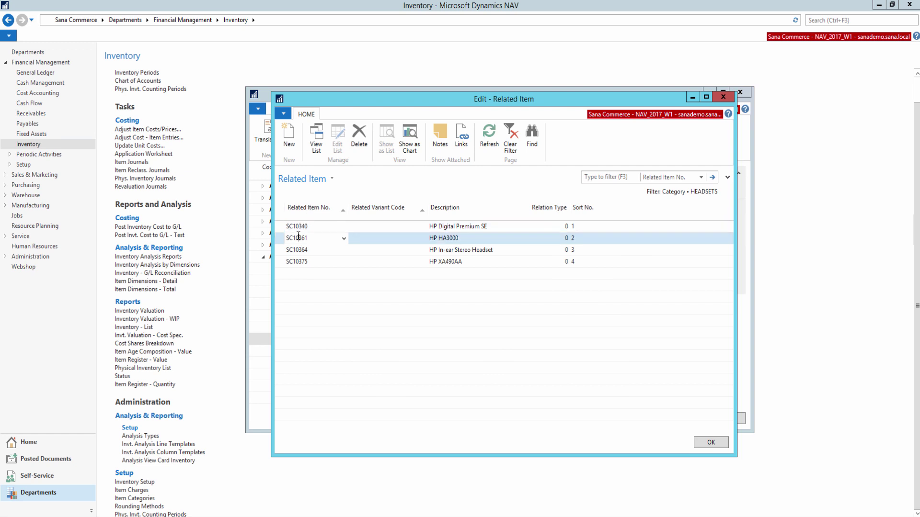
click(298, 250)
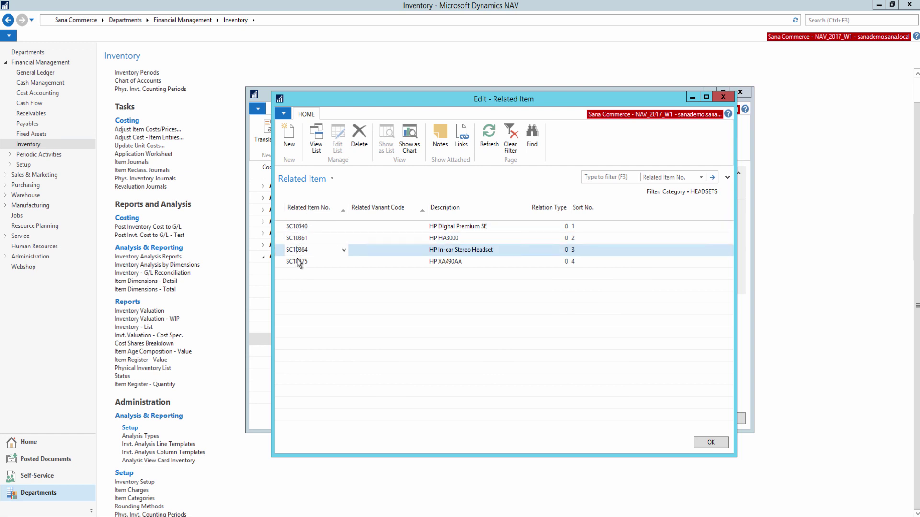
click(298, 262)
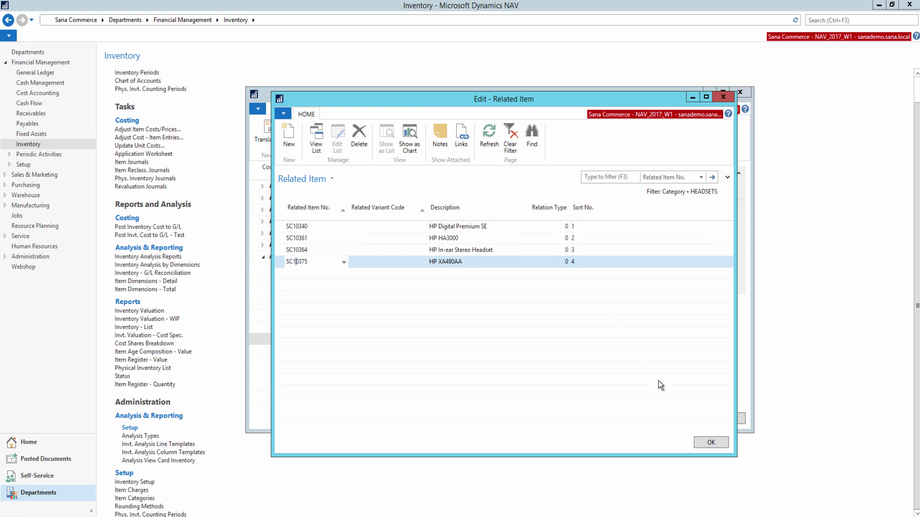
click(711, 443)
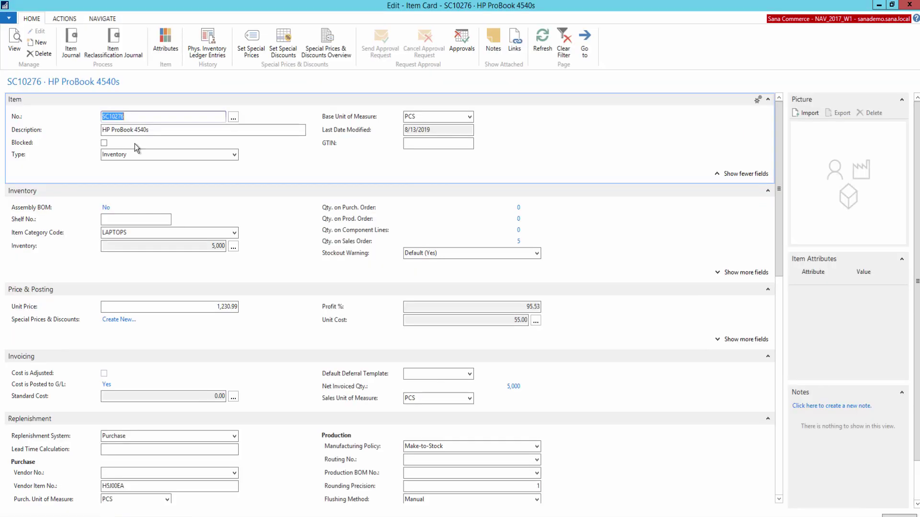
Review the laptop's substitutes SC10832, SC11519 and SC11630, then close the list and item card
click(102, 19)
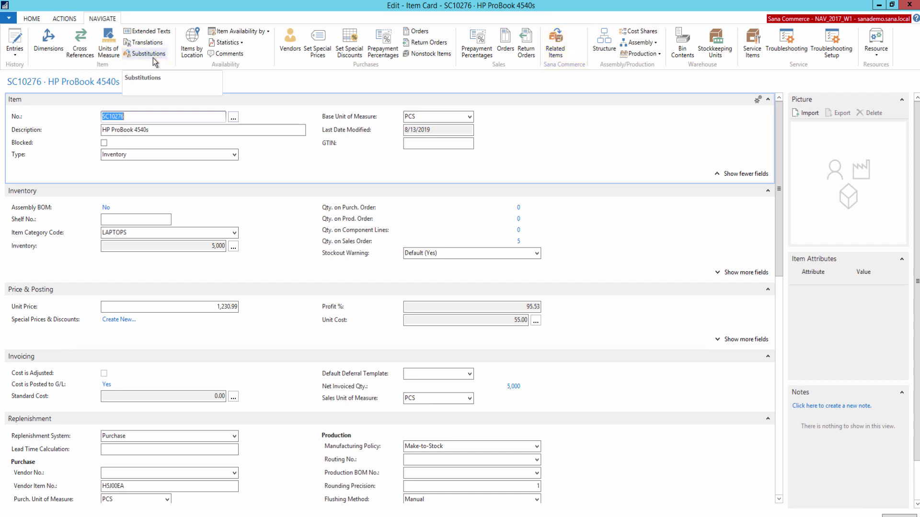
click(149, 57)
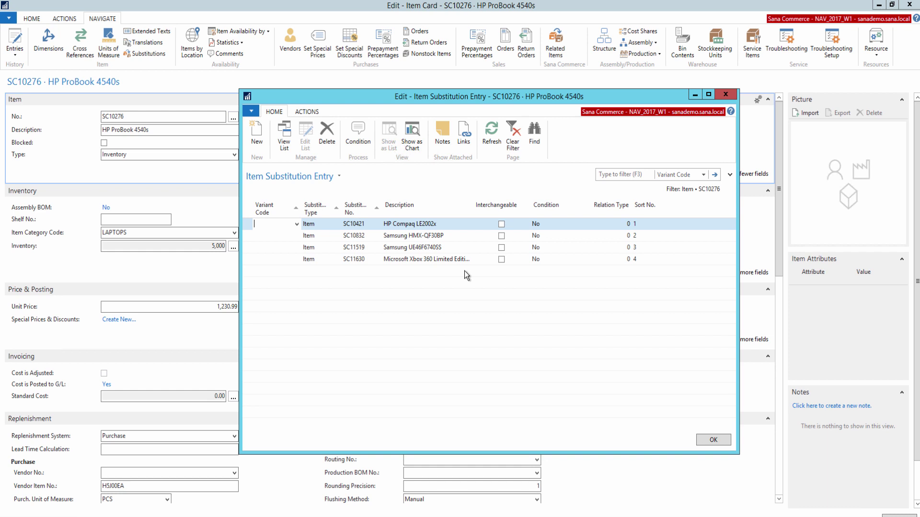
click(373, 235)
click(399, 249)
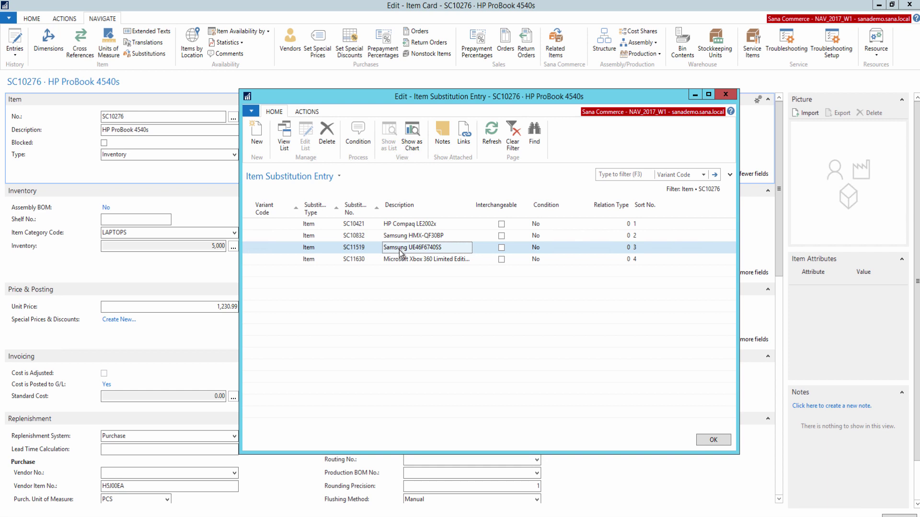
click(400, 260)
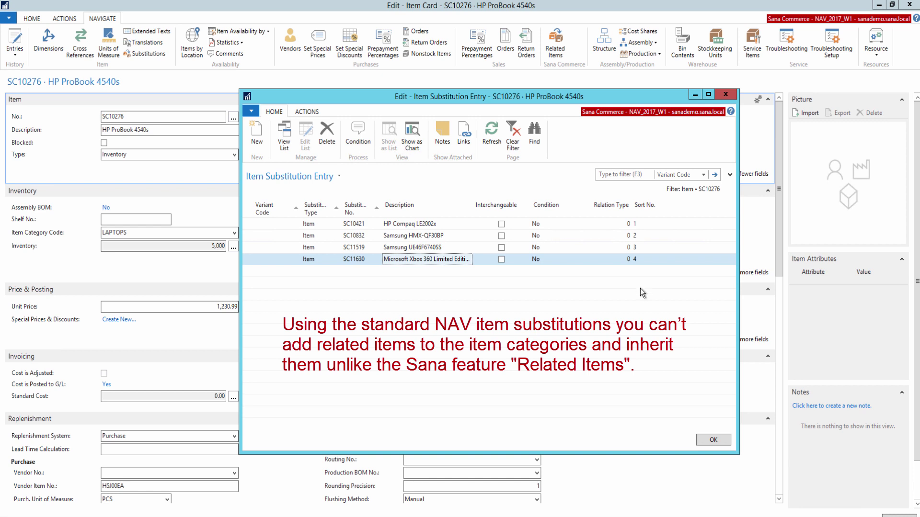
click(713, 440)
key(Escape)
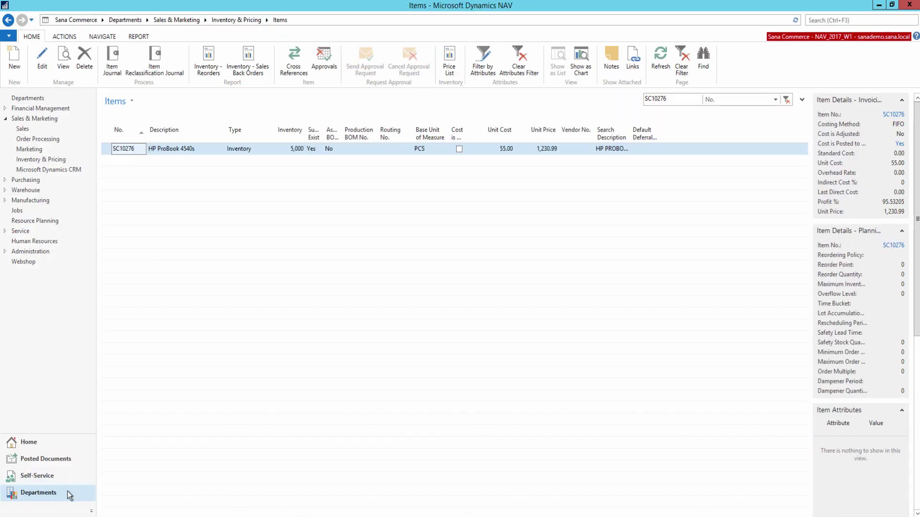
Open the MADDOXNAV webshop card under Webshop > Webshops and tick Exclude substitutes as related items
click(27, 262)
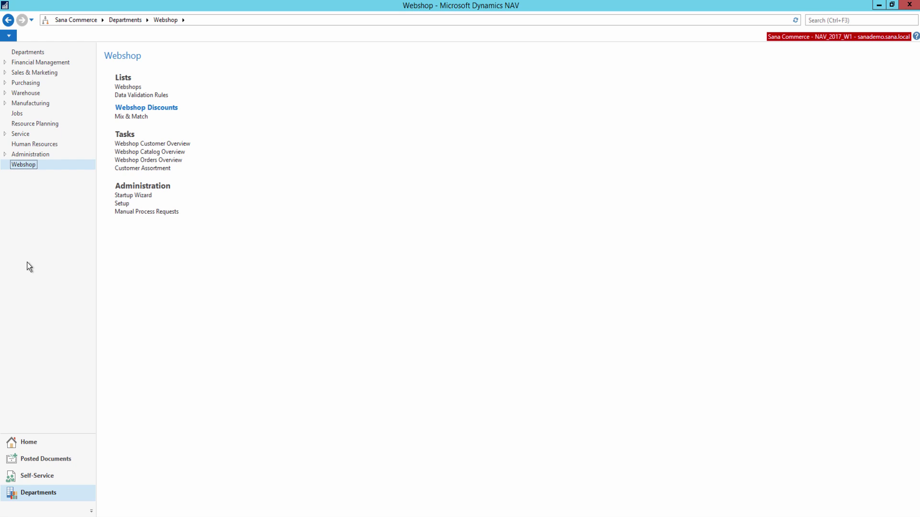
click(131, 89)
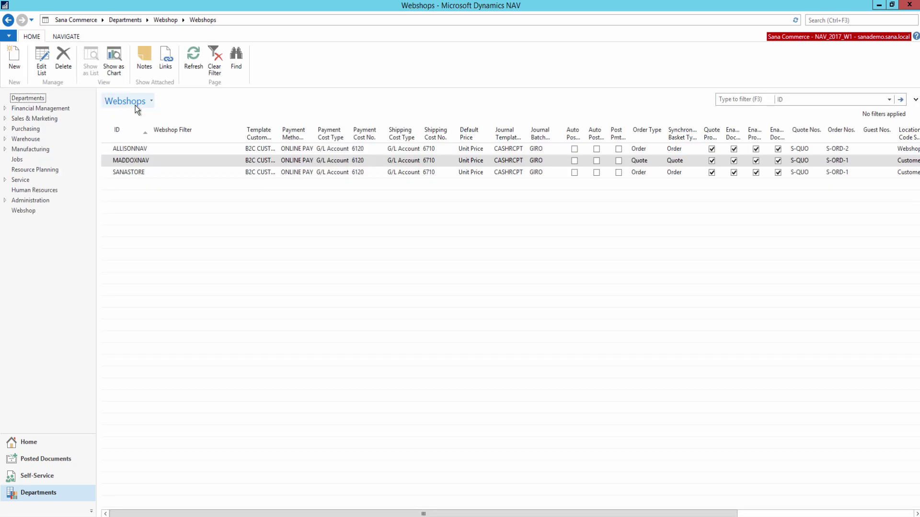
double_click(138, 102)
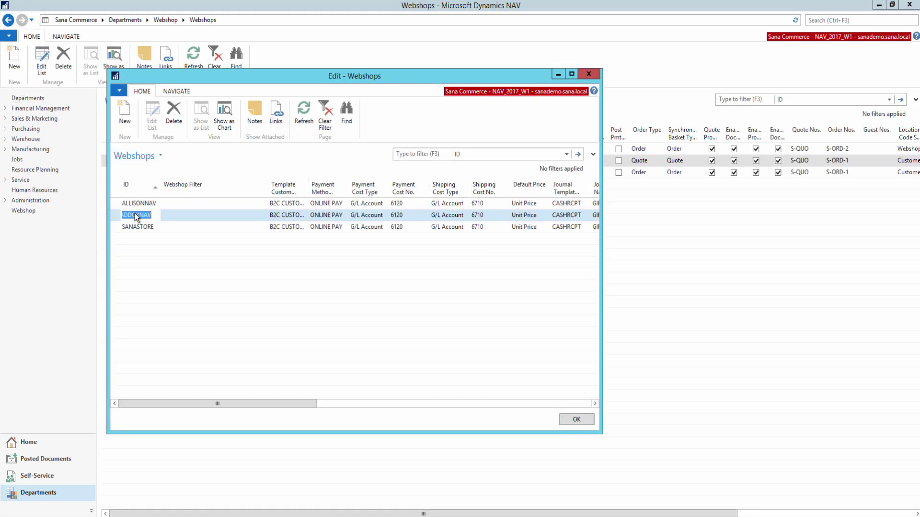
click(176, 91)
click(127, 115)
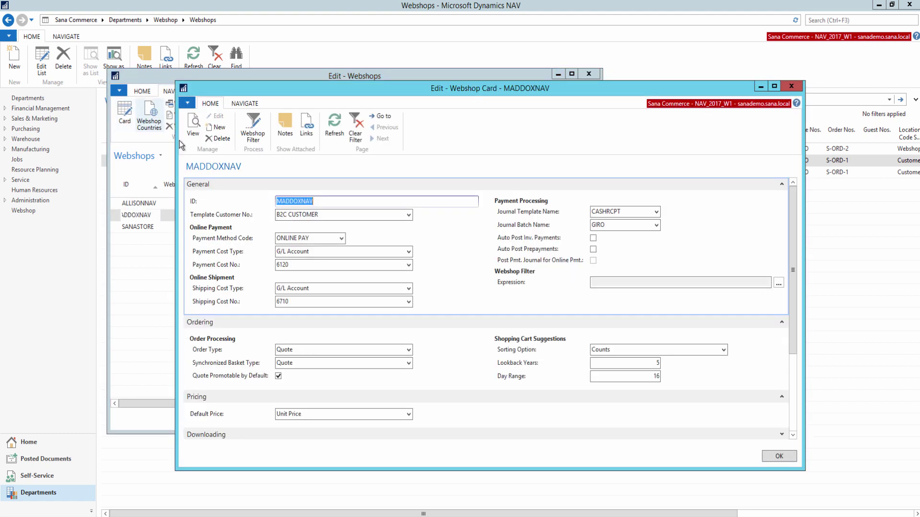
scroll(193, 325, down, 5)
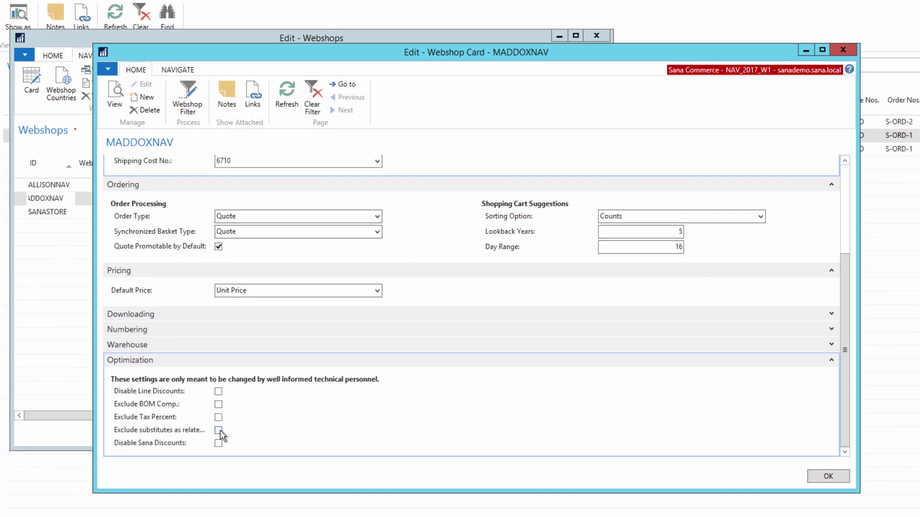
click(150, 447)
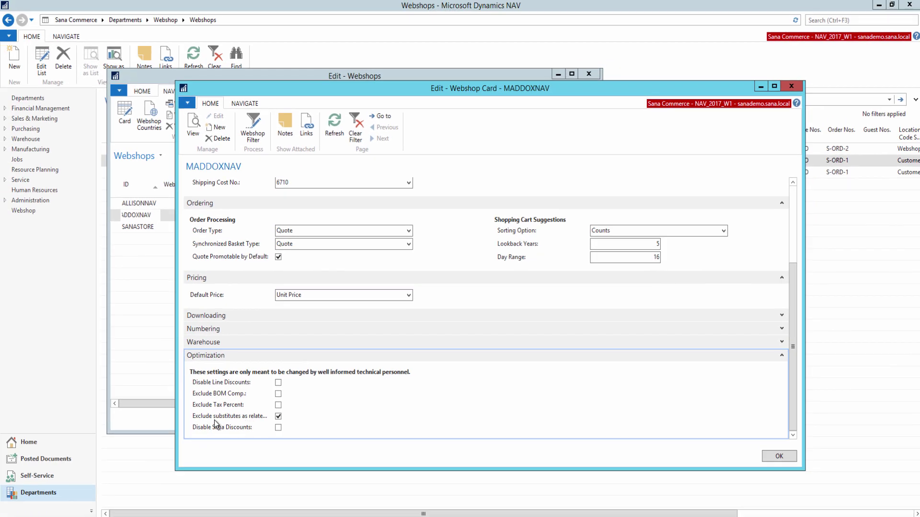